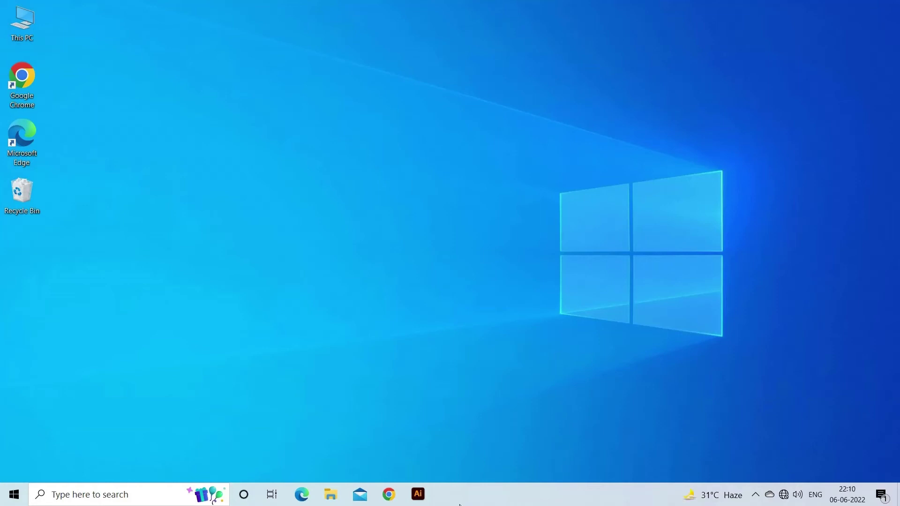
Search the Start menu for 'con' and launch NVIDIA Control Panel from the results.
left_click(14, 494)
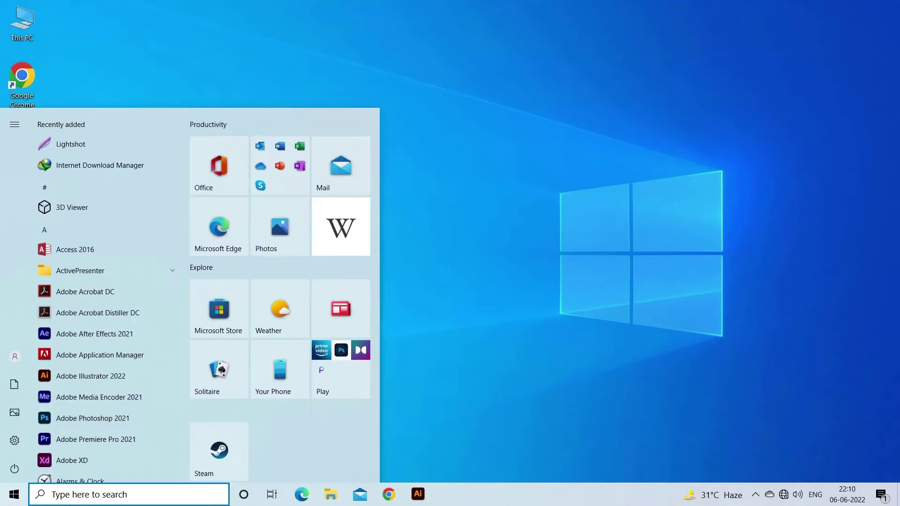
left_click(57, 500)
type("con")
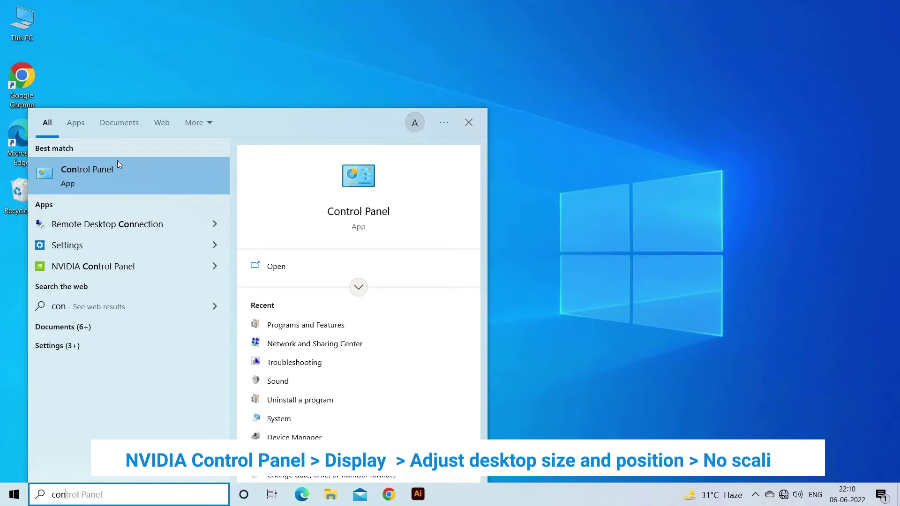
left_click(106, 267)
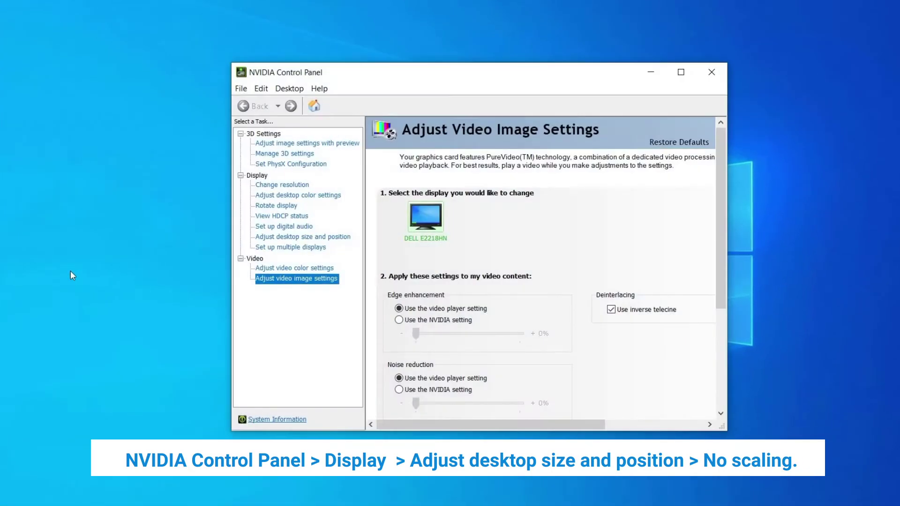
Under Display > Adjust desktop size and position, select the No scaling mode.
left_click(257, 175)
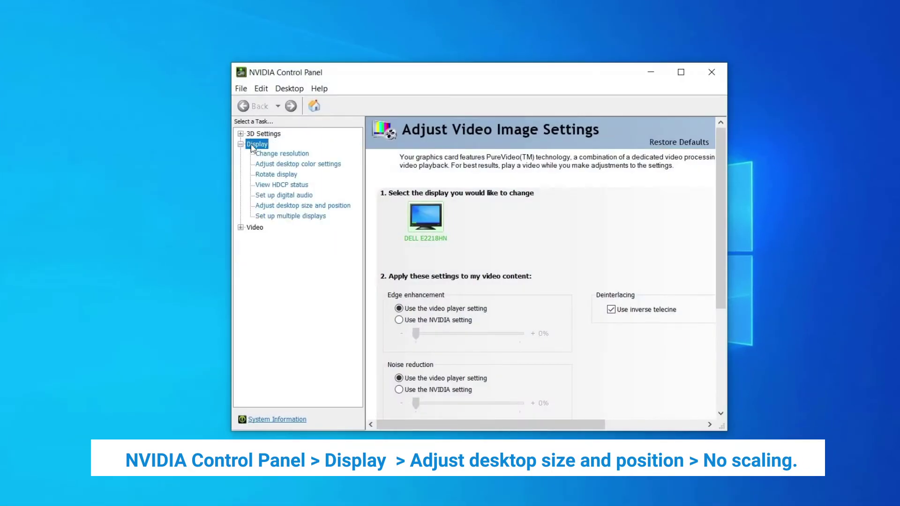
left_click(303, 207)
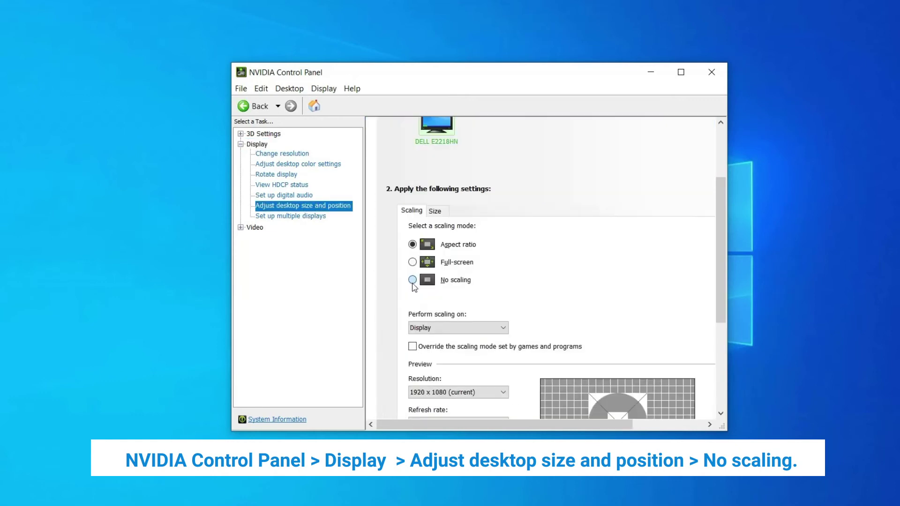
left_click(412, 280)
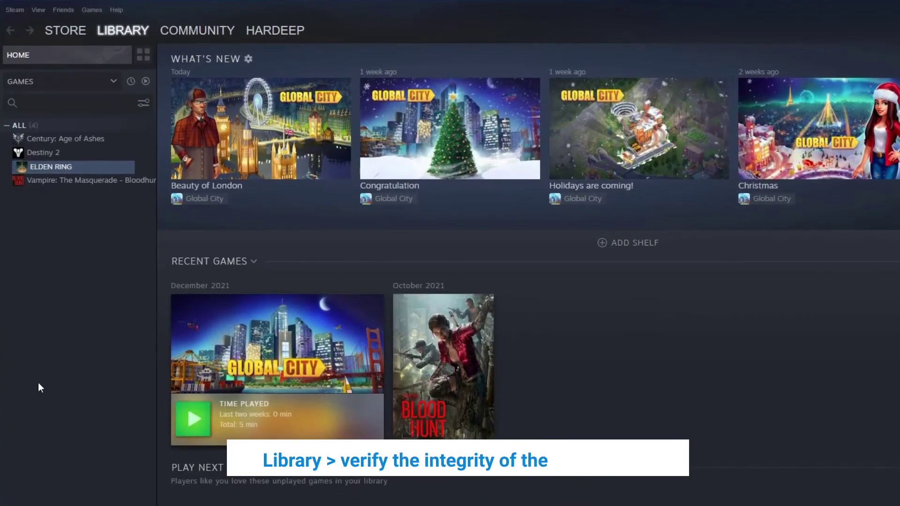
Run Verify integrity of game files from ELDEN RING's Properties, then close the validation results.
right_click(51, 168)
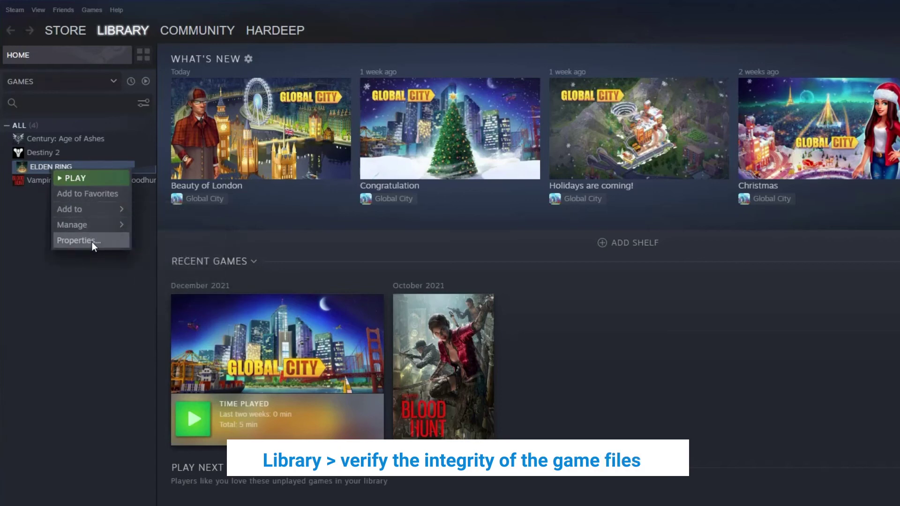
left_click(93, 241)
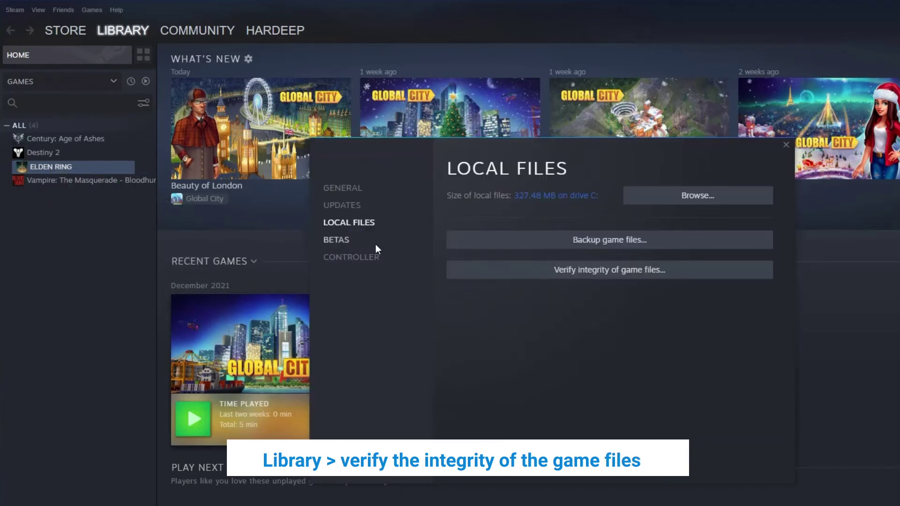
left_click(611, 273)
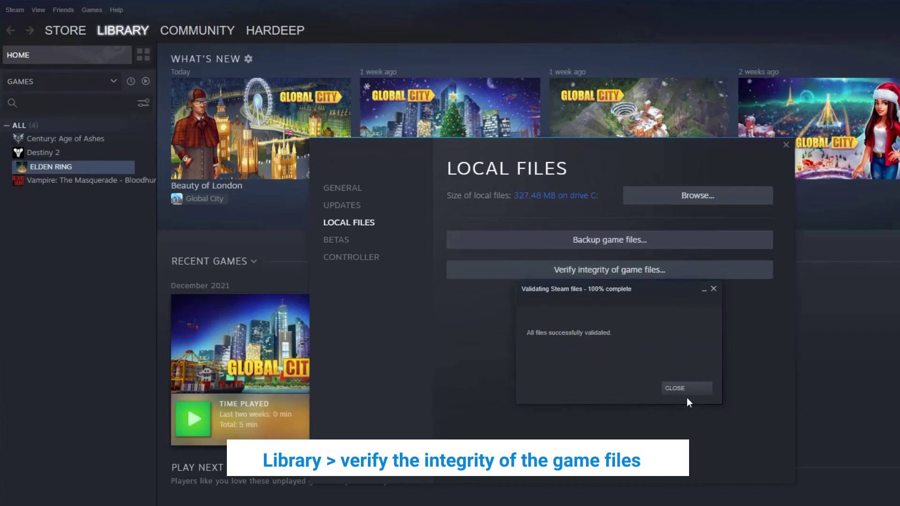
left_click(675, 388)
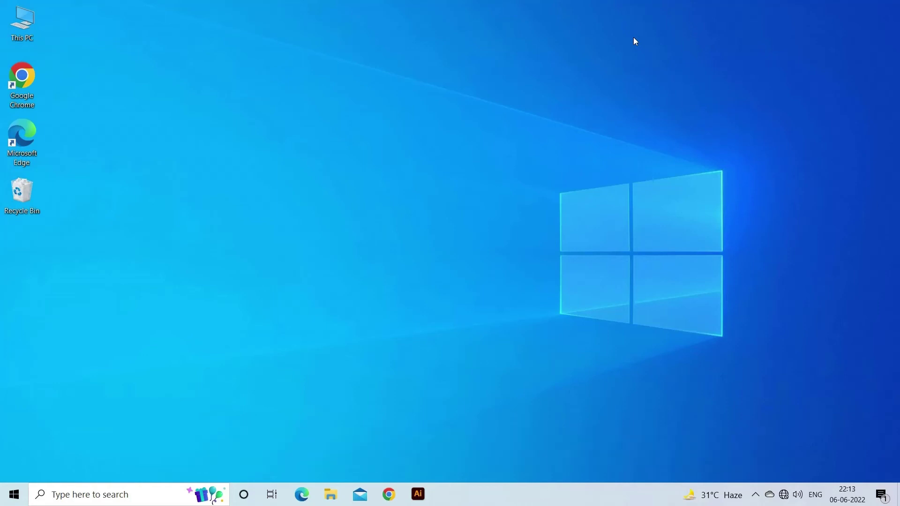
Launch Windows Settings from the Start menu's Settings gear.
left_click(14, 495)
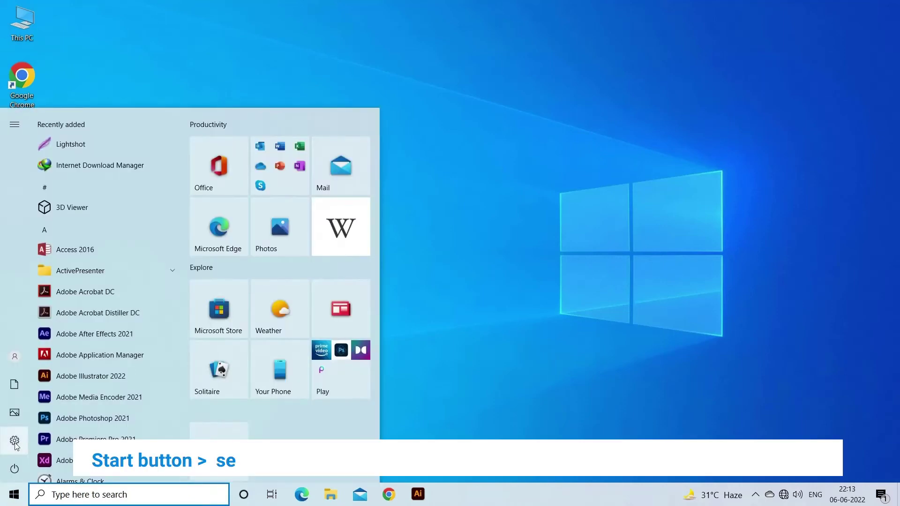
mouse_move(17, 445)
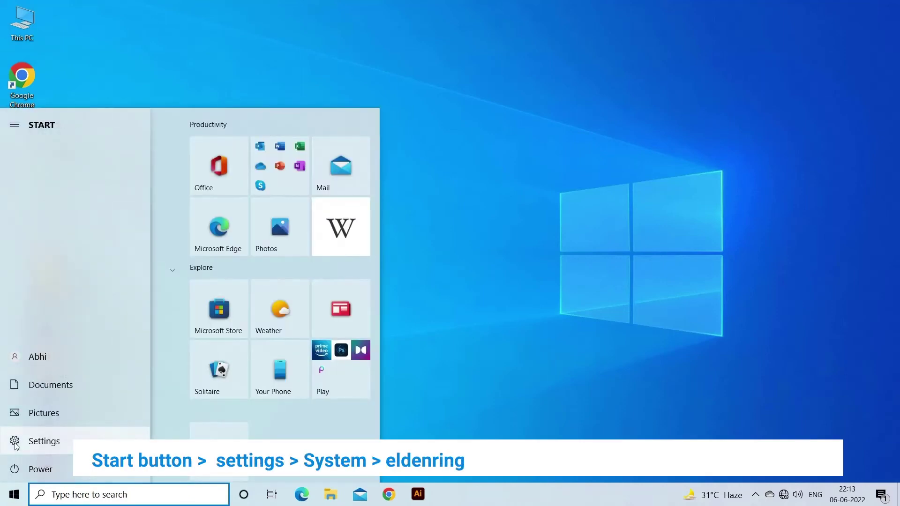
left_click(15, 443)
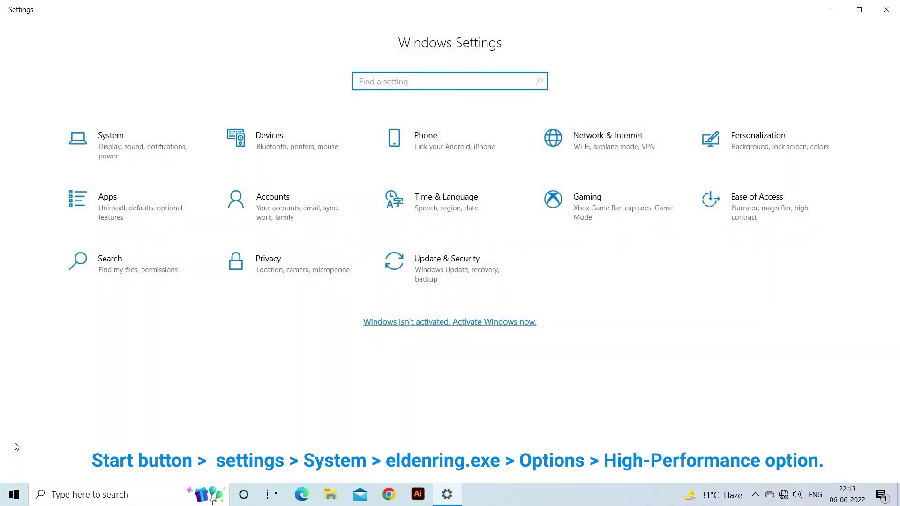
In System > Display > Graphics settings, add eldenring.exe to the graphics preference list.
left_click(148, 154)
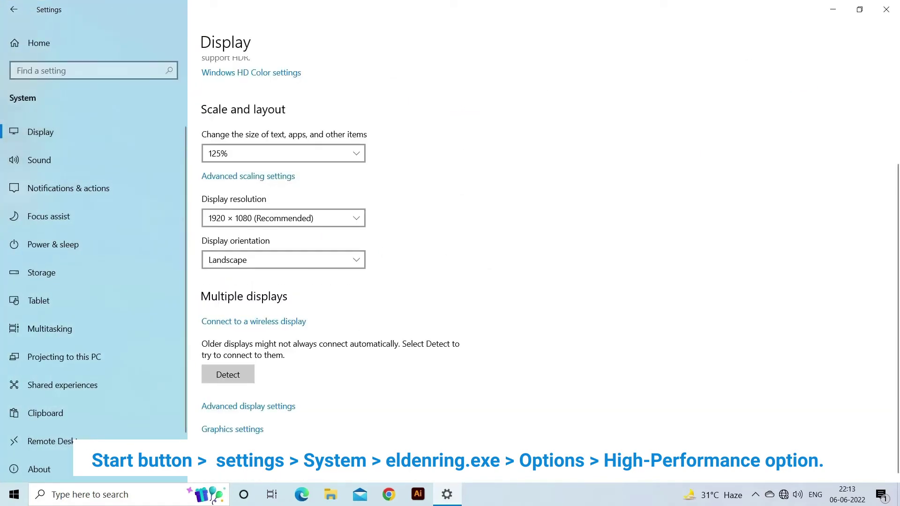
scroll(462, 148, "up", 3)
scroll(462, 147, "down", 3)
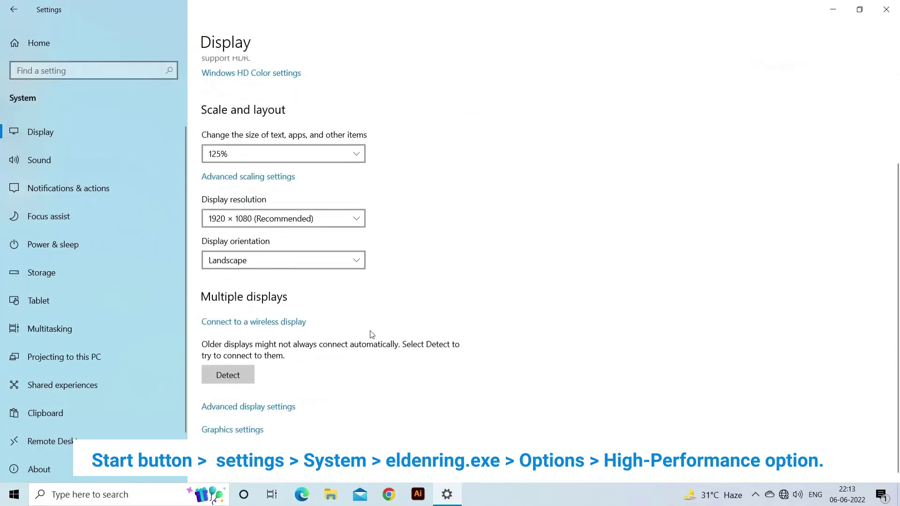
left_click(235, 430)
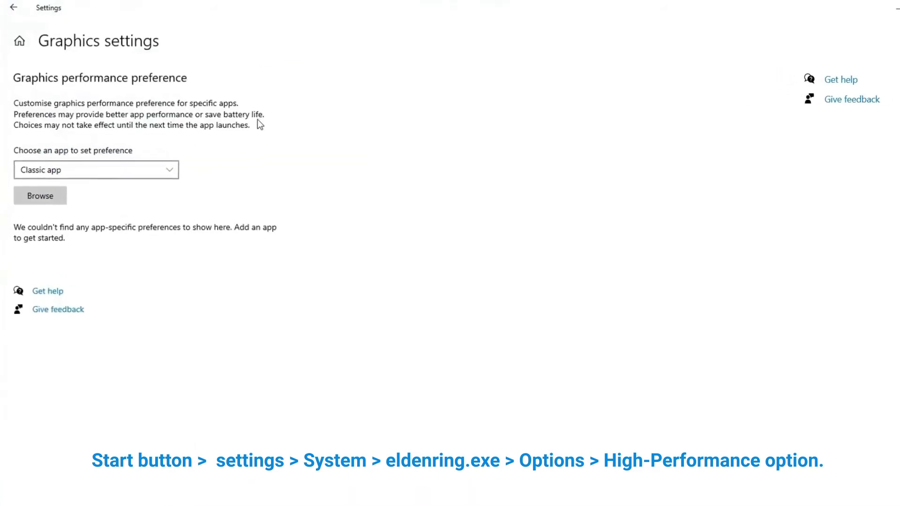
left_click(52, 208)
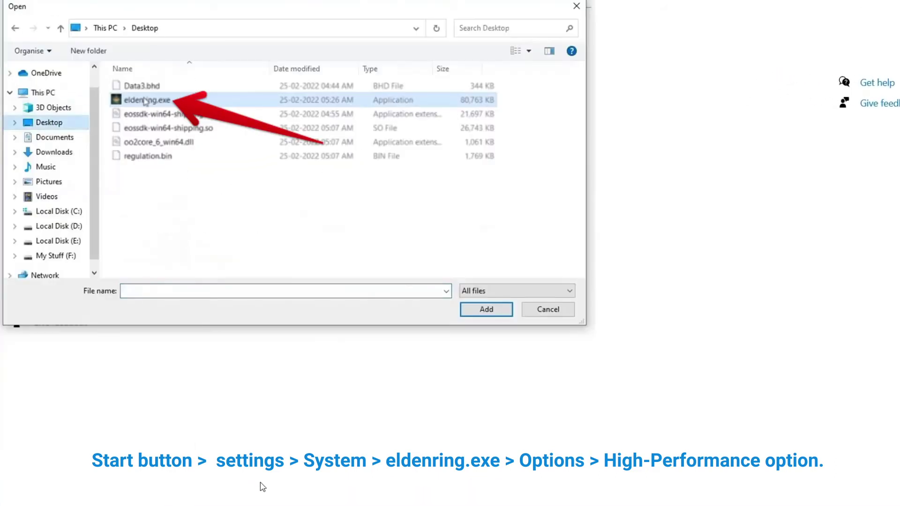
left_click(145, 101)
left_click(491, 311)
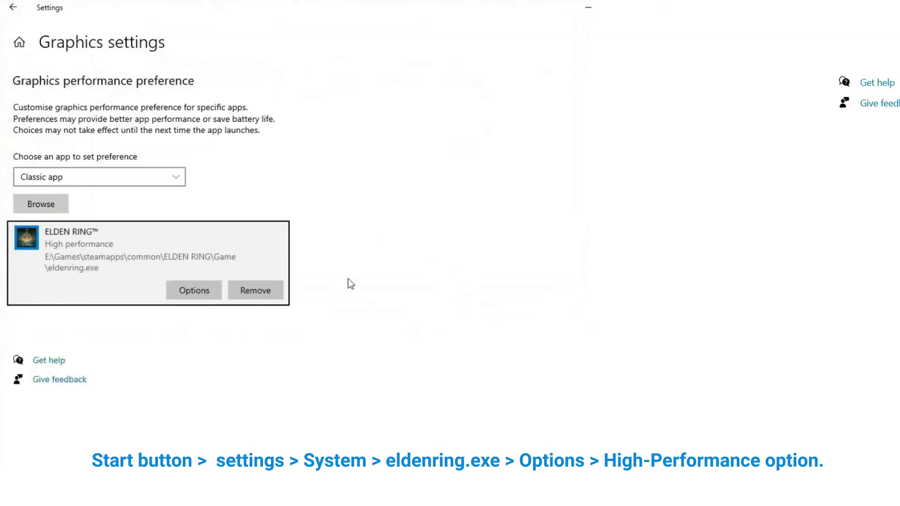
Set ELDEN RING's graphics preference to High performance and save it.
left_click(194, 290)
left_click(260, 263)
left_click(260, 283)
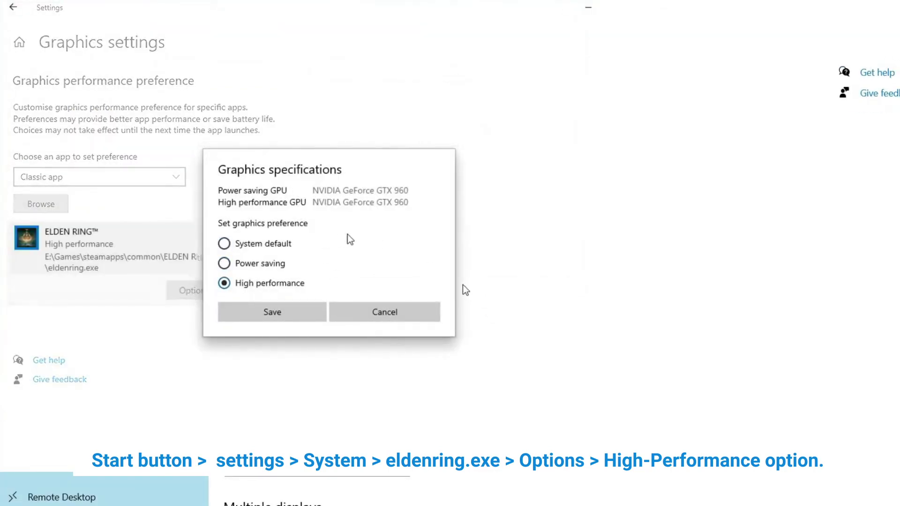
left_click(268, 313)
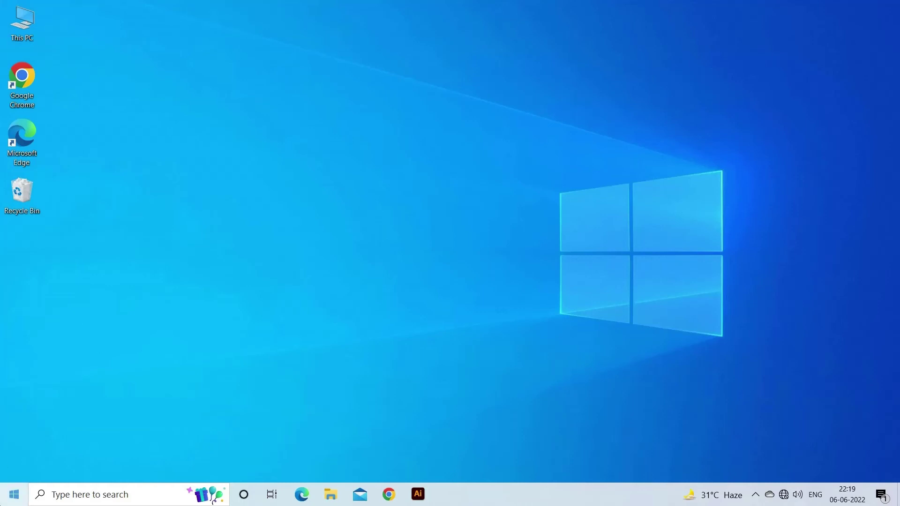
Search for 'devi' and launch Device Manager.
left_click(94, 491)
type("devi")
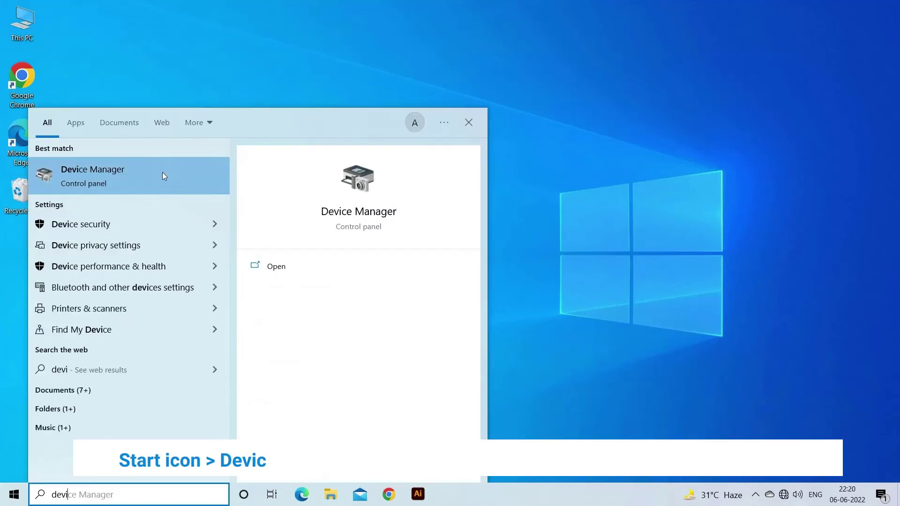
left_click(162, 173)
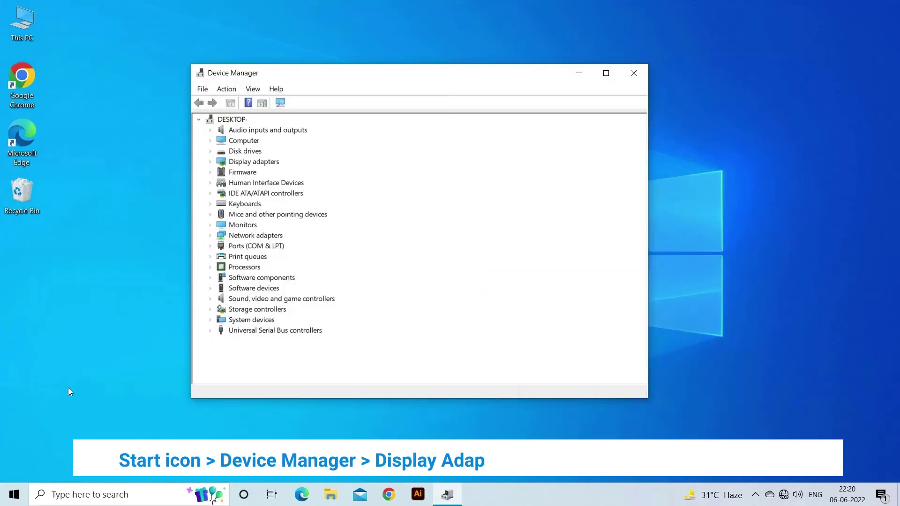
Search automatically for an NVIDIA GeForce GT 710 driver update, then close the wizard and Device Manager.
double_click(238, 162)
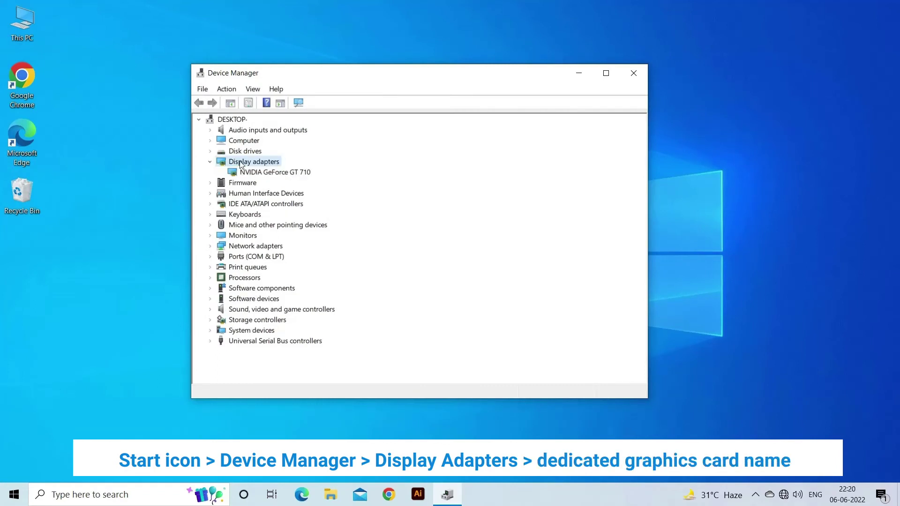
left_click(277, 174)
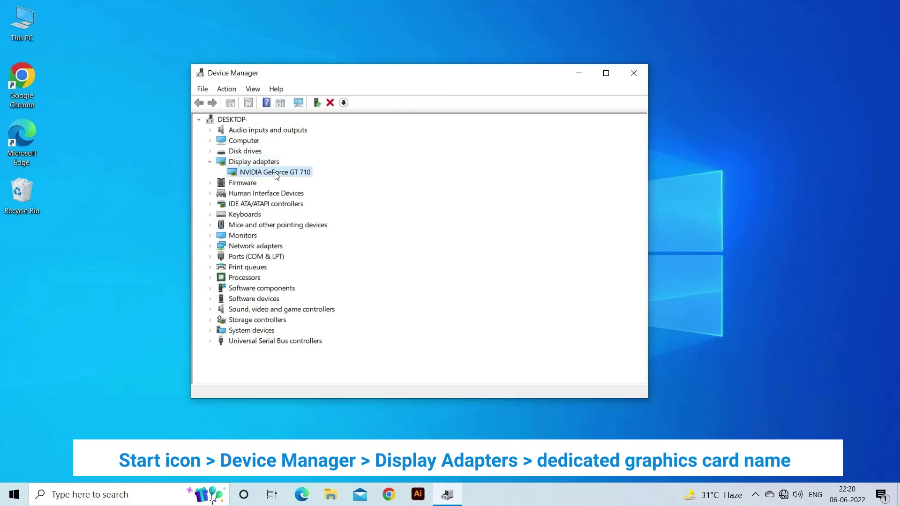
right_click(277, 175)
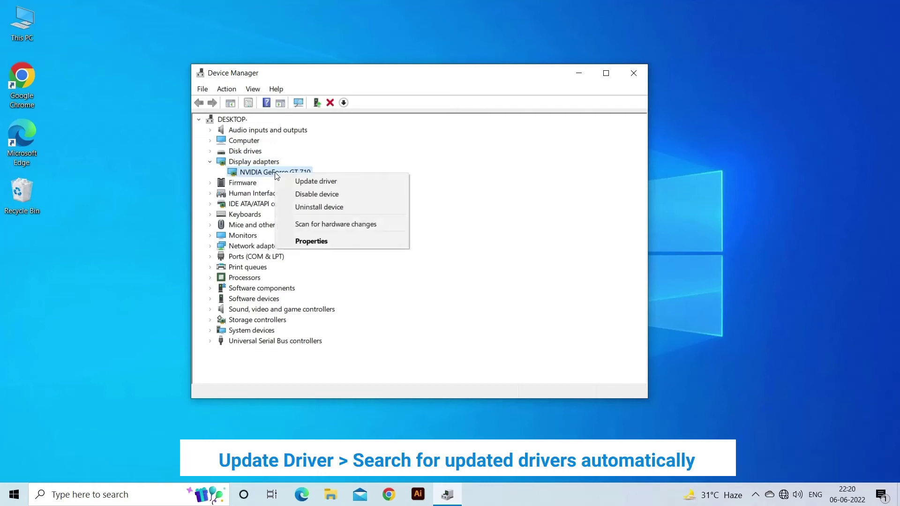
left_click(334, 185)
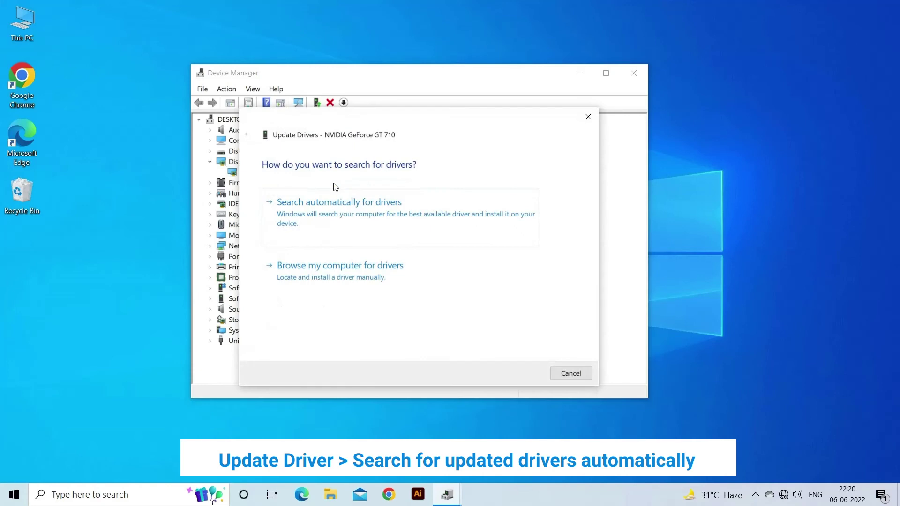
left_click(335, 213)
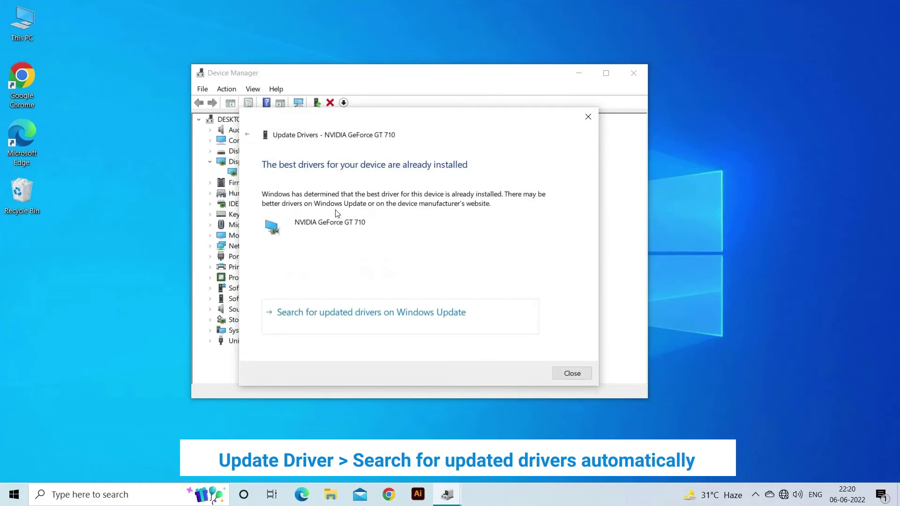
left_click(633, 73)
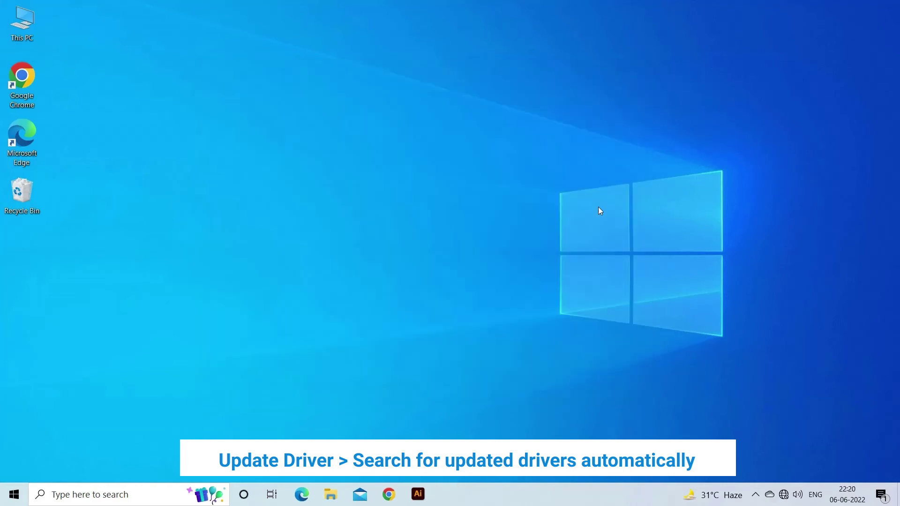